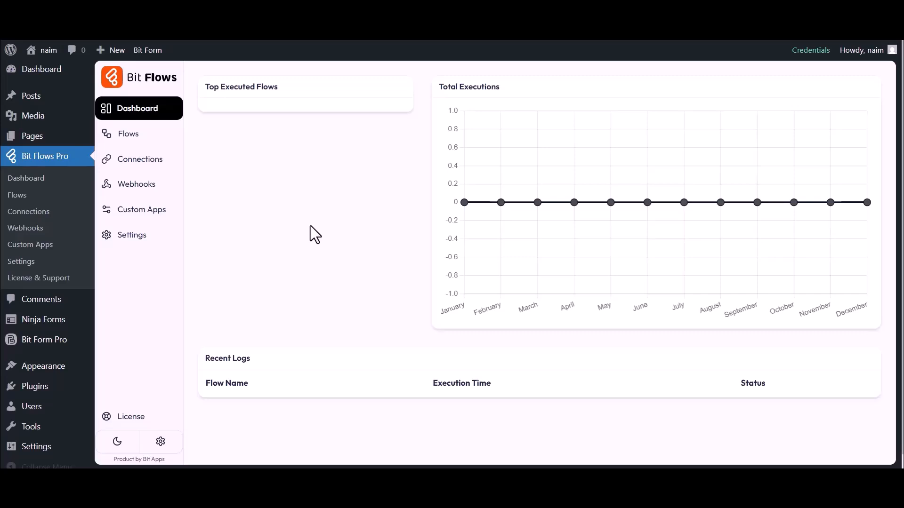
- From the Flows list, create a blank flow titled 'Ninja Forms to SuiteDash'
click(126, 135)
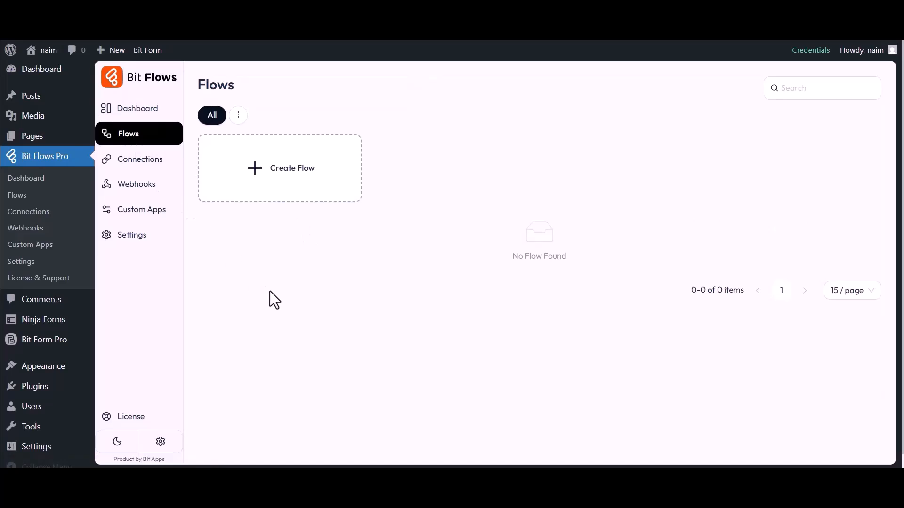
click(289, 179)
drag(320, 151, 366, 151)
text(Nin)
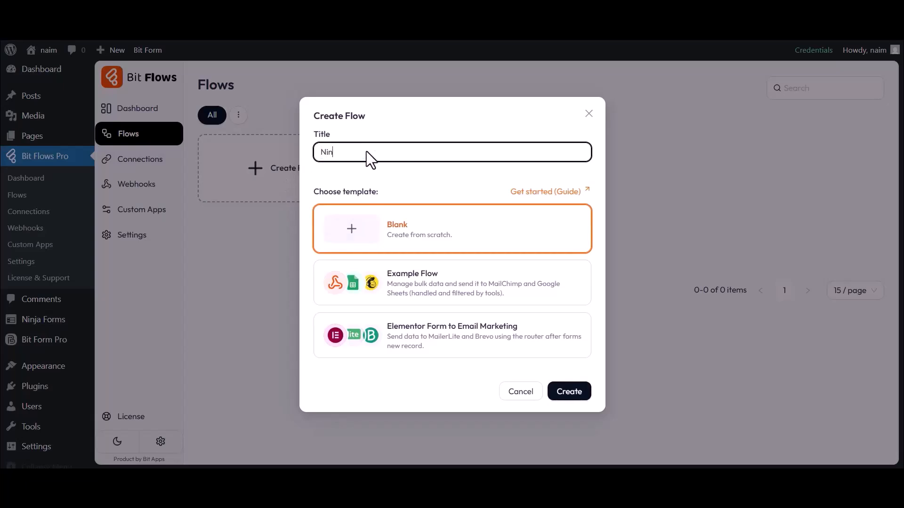
text(ja Forms to SuiteDash)
click(569, 392)
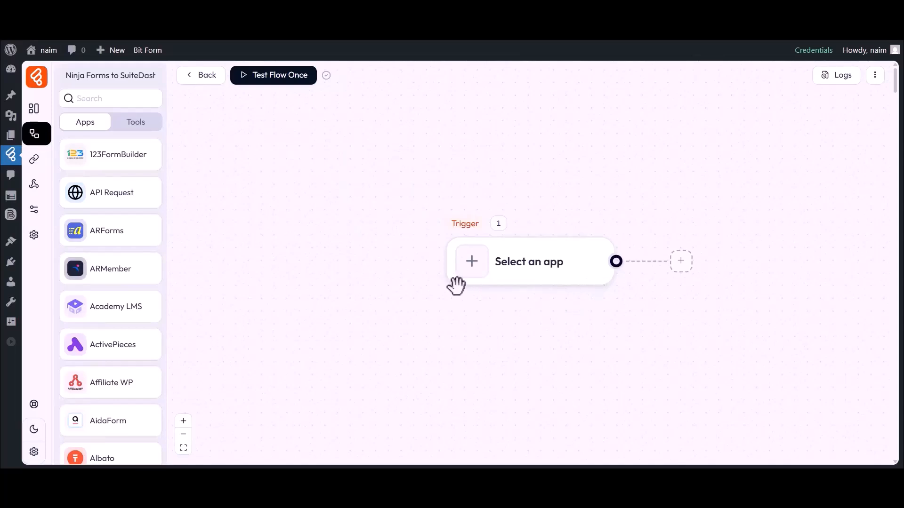
drag(513, 312, 433, 308)
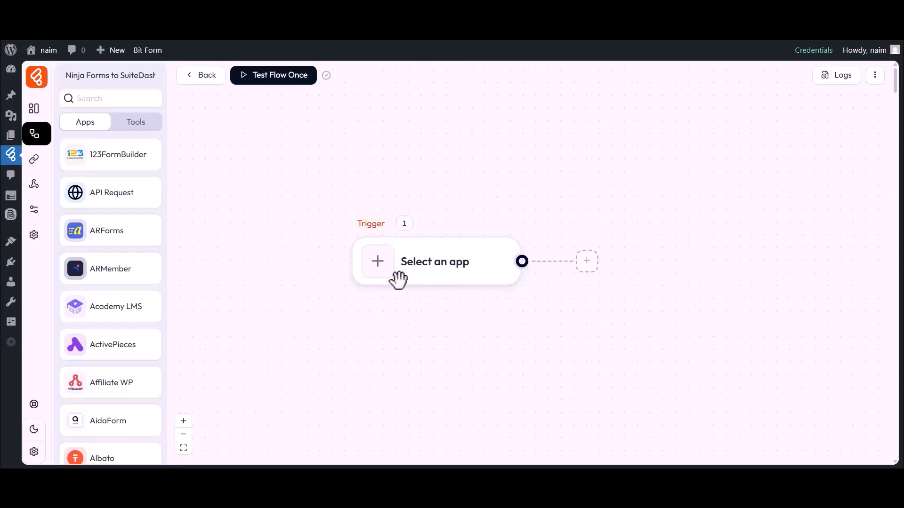
- Set the trigger to Ninja Forms Form Submission on Simple Contact Form and listen for a response
click(380, 271)
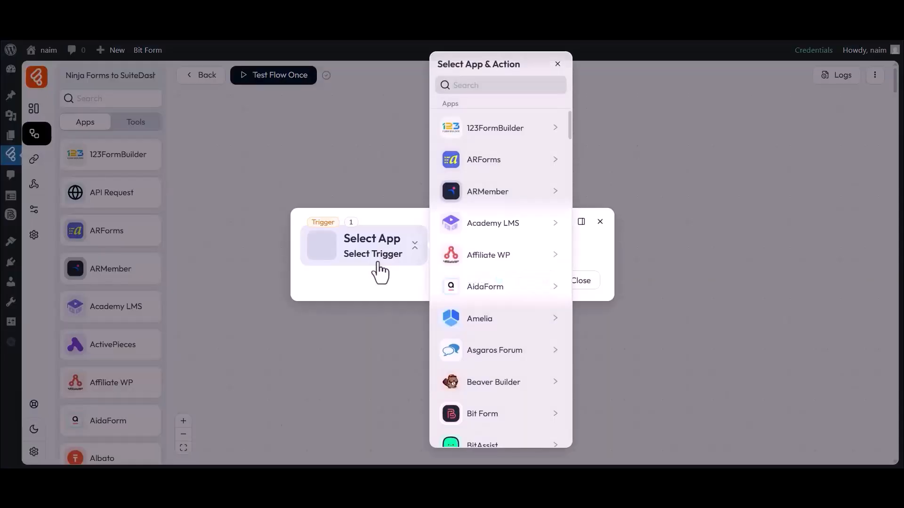
click(496, 85)
text(Ninja Forms)
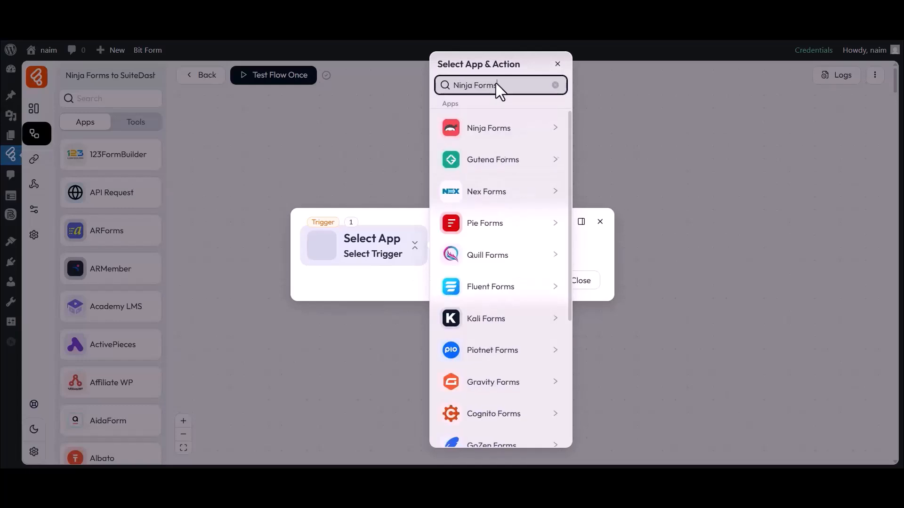
click(480, 134)
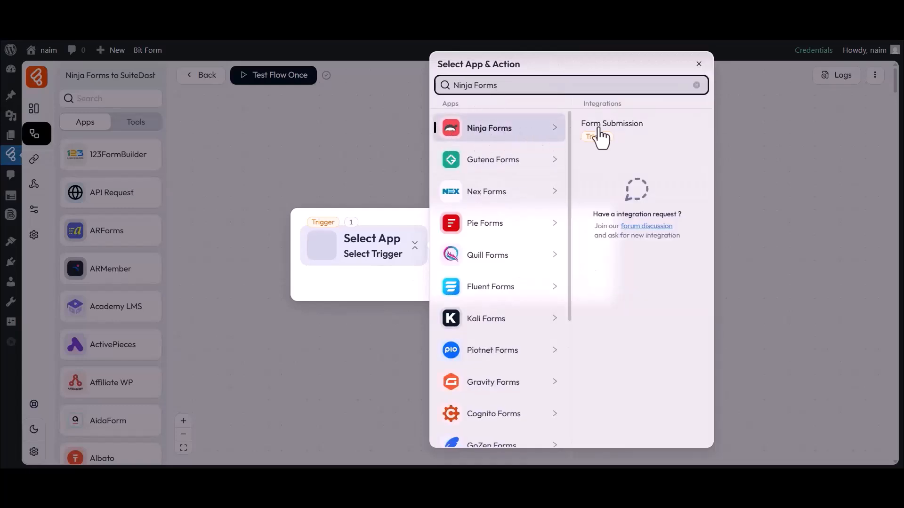
click(610, 132)
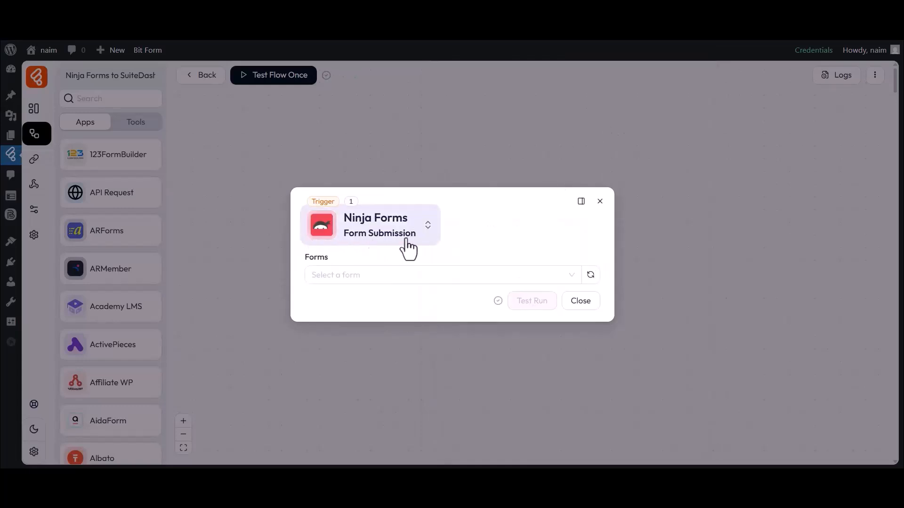
click(316, 273)
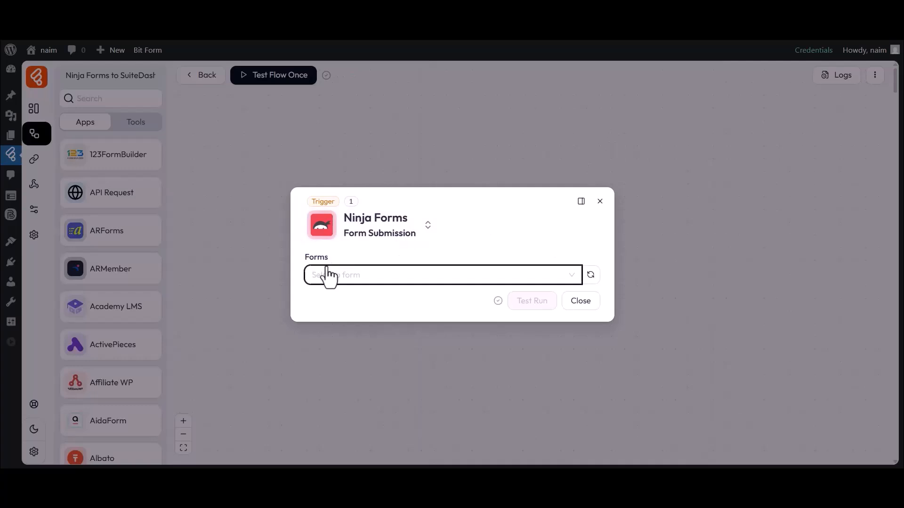
click(334, 318)
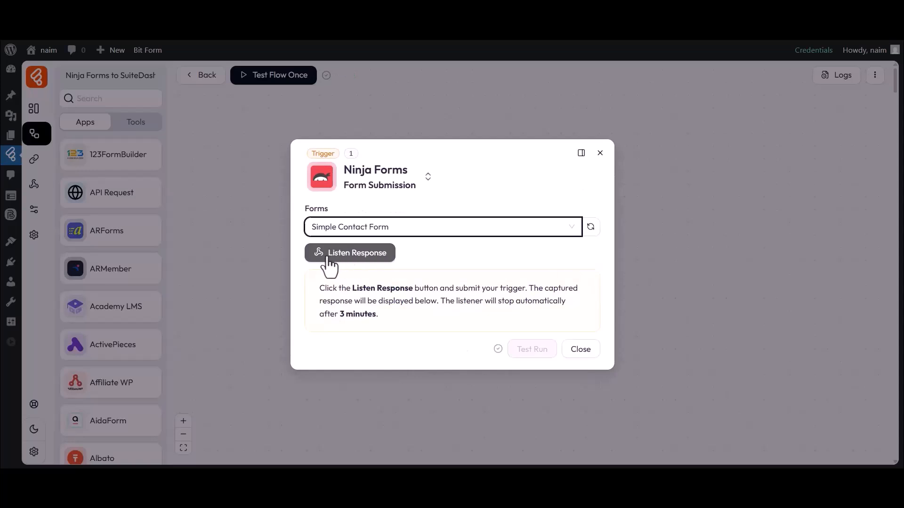
click(332, 254)
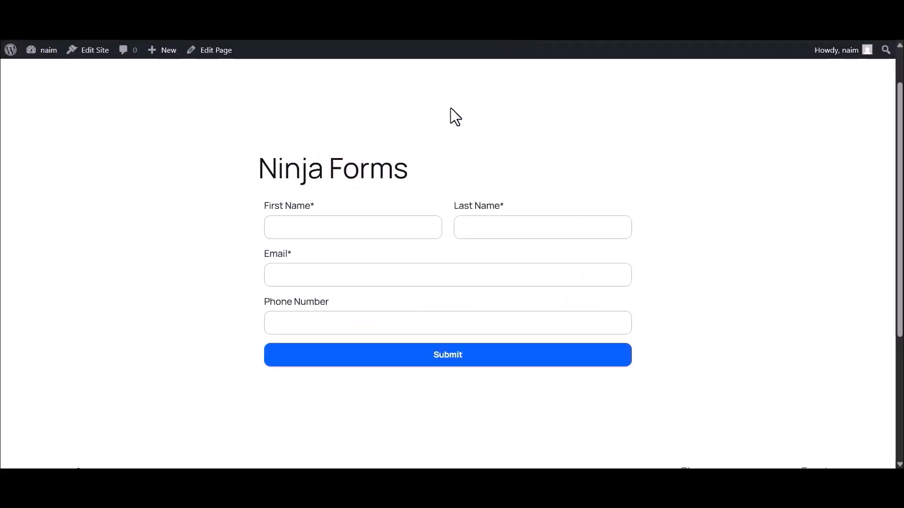
- Submit the contact form with a test first name, last name, e-mail and phone, then return to the flow
click(341, 229)
text(Bit)
click(484, 228)
text(Apps)
click(352, 275)
click(320, 334)
text(335444655)
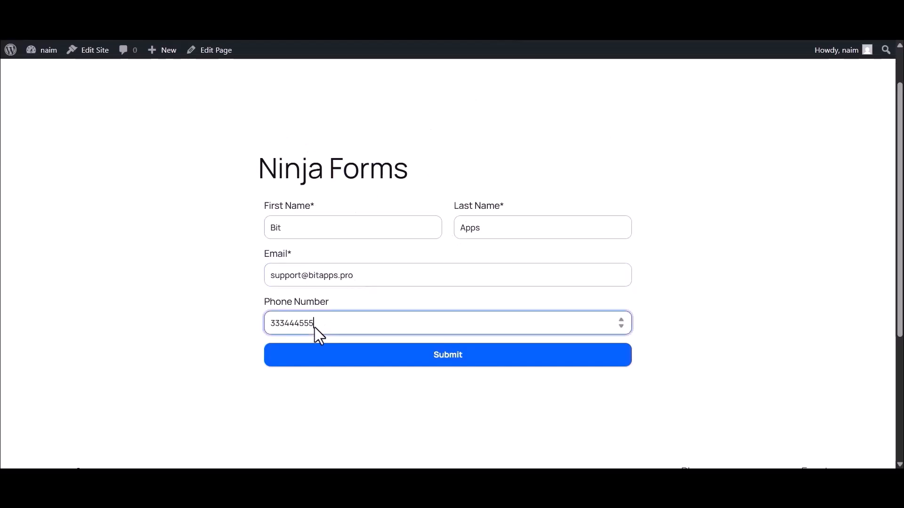
click(447, 360)
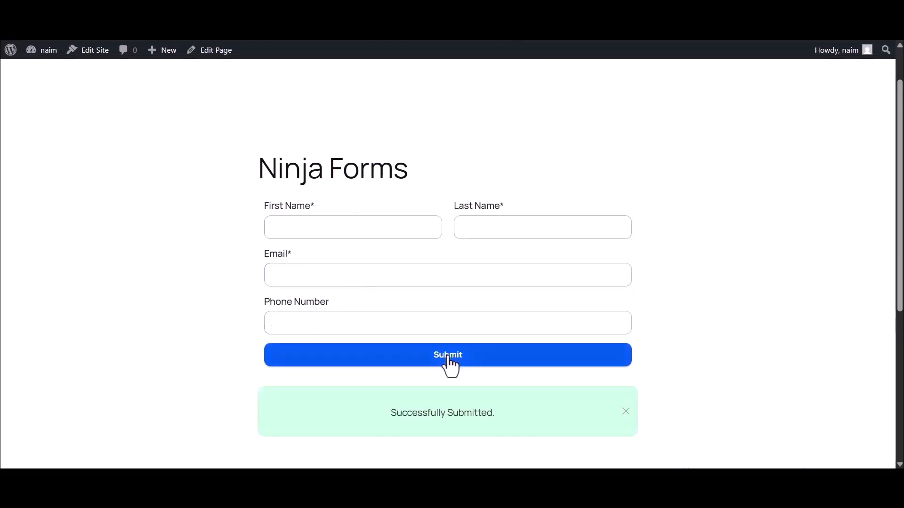
click(209, 41)
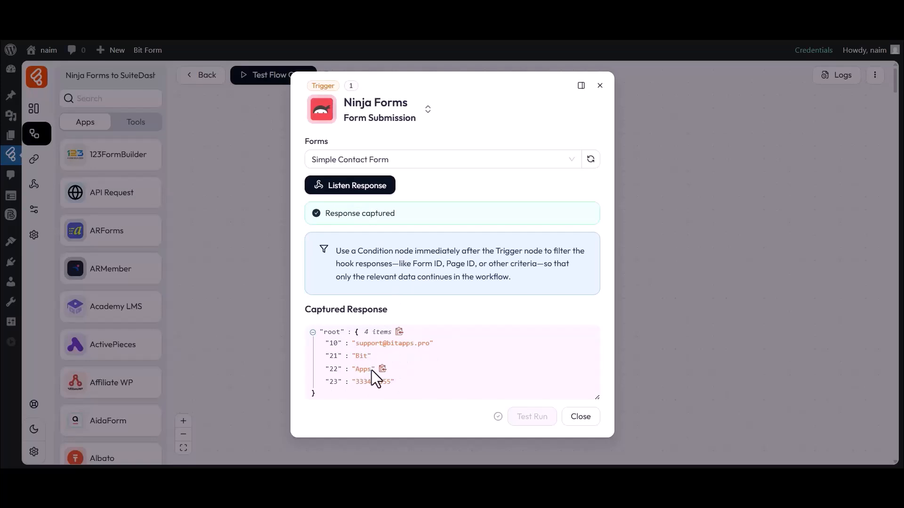
- Close the trigger settings after reviewing the captured four-field response
click(579, 416)
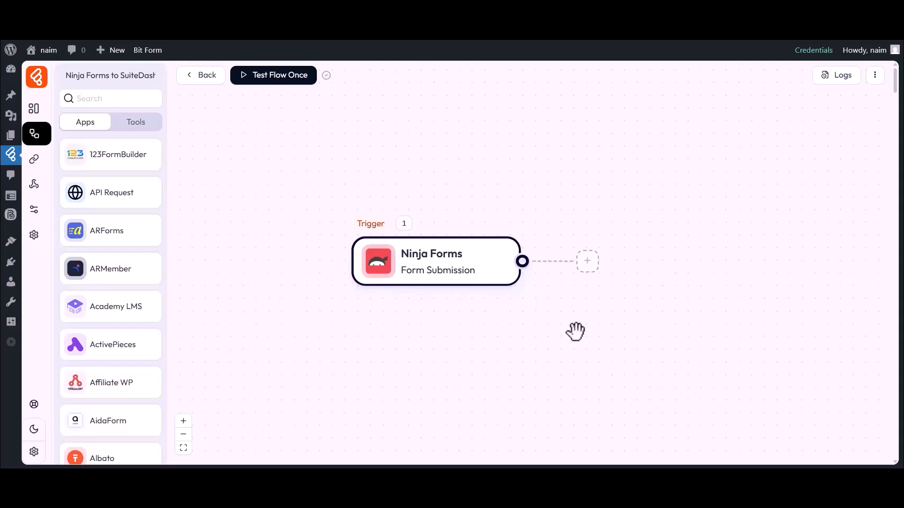
- Add a SuiteDash Create Contact action after the Ninja Forms trigger
click(587, 262)
click(626, 264)
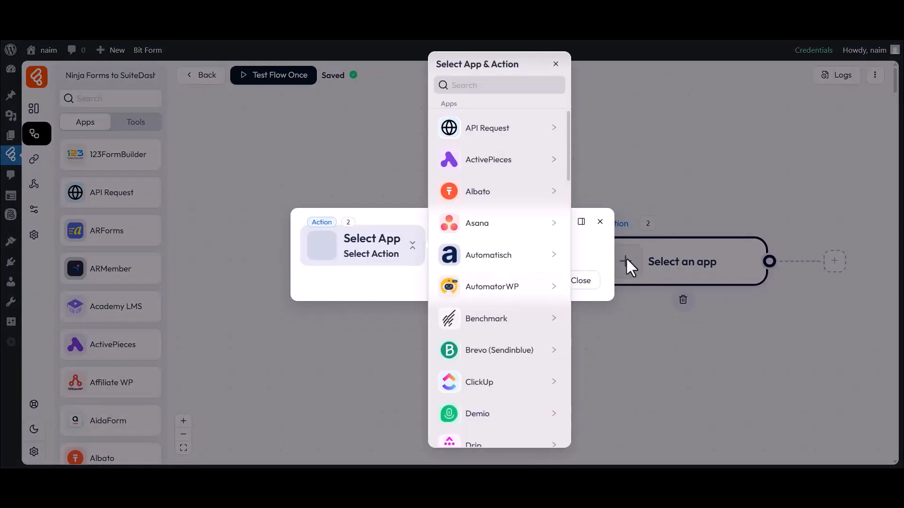
click(473, 86)
text(SuiteDash)
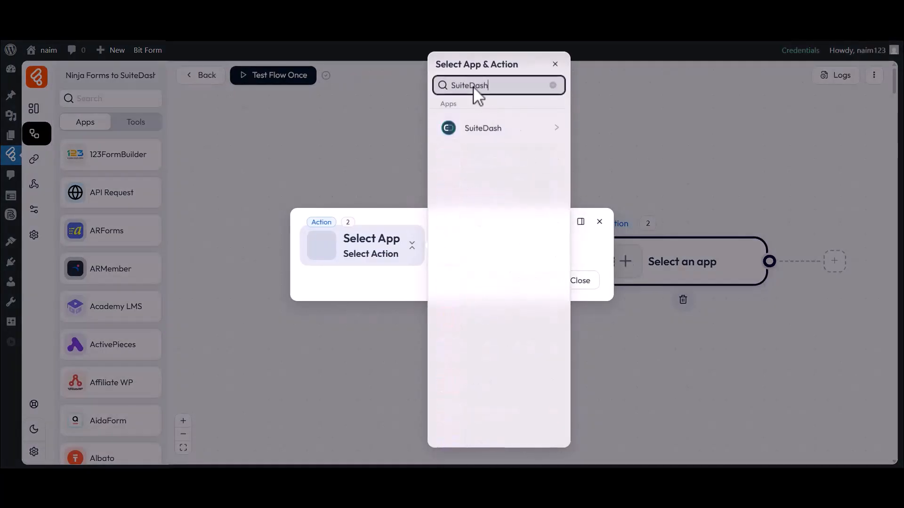
click(475, 132)
click(607, 126)
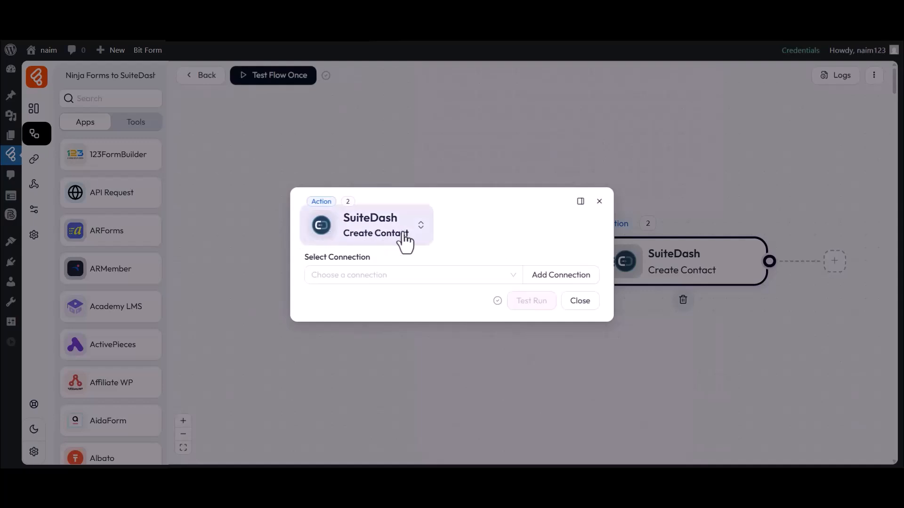
drag(305, 257, 376, 264)
click(376, 273)
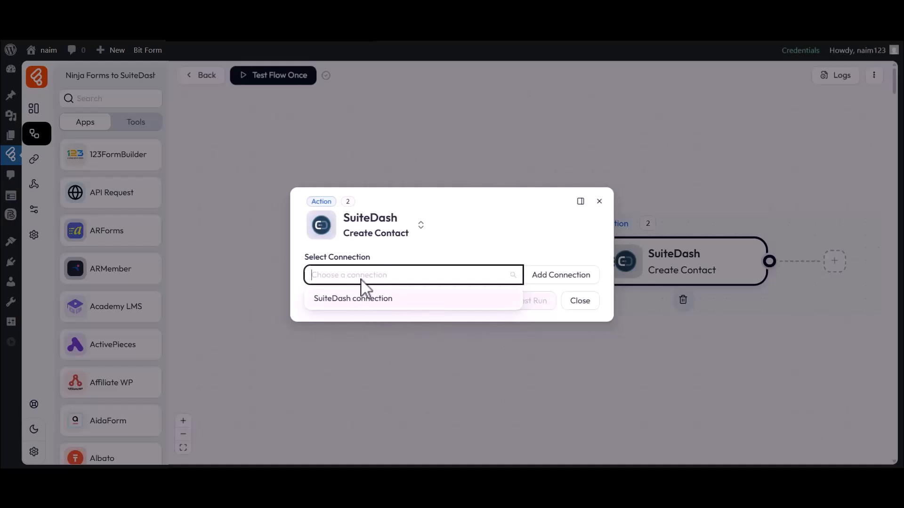
- Start a SuiteDash connection named 'SuiteDash connection 1' and open SuiteDash's API settings
click(558, 277)
drag(620, 253, 703, 264)
click(700, 256)
text(1)
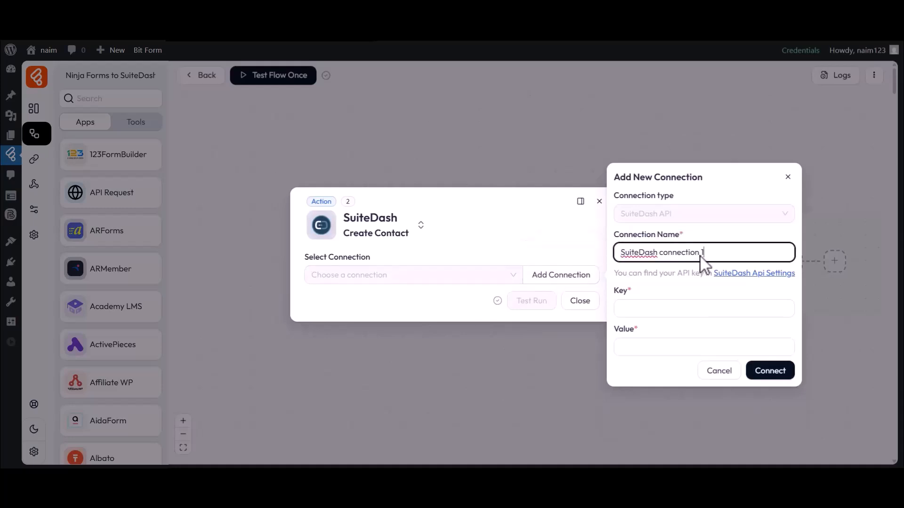
click(625, 304)
click(625, 330)
click(634, 331)
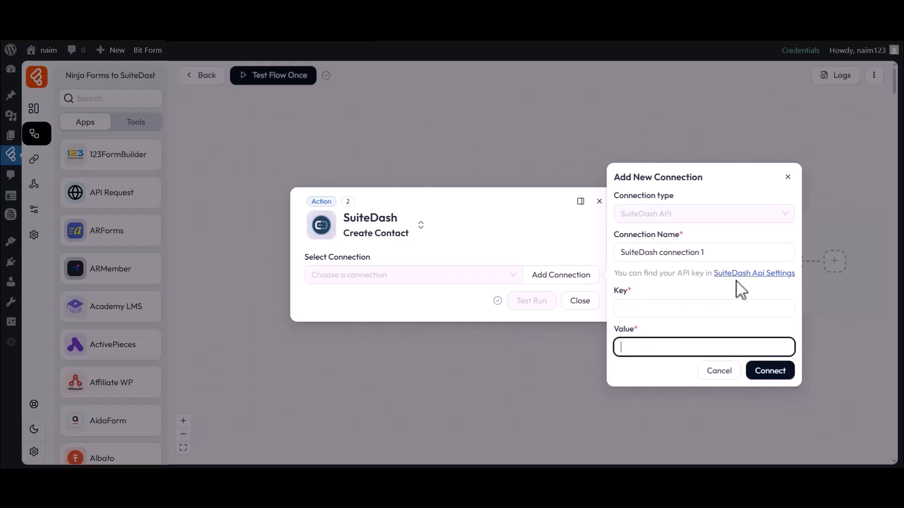
click(748, 274)
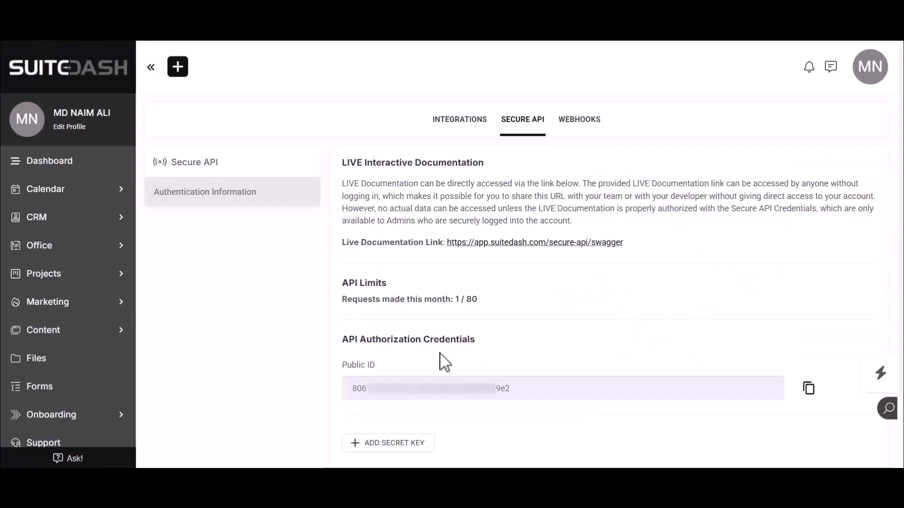
- Copy SuiteDash's Public ID into the connection's Key field
drag(353, 390, 490, 400)
click(810, 391)
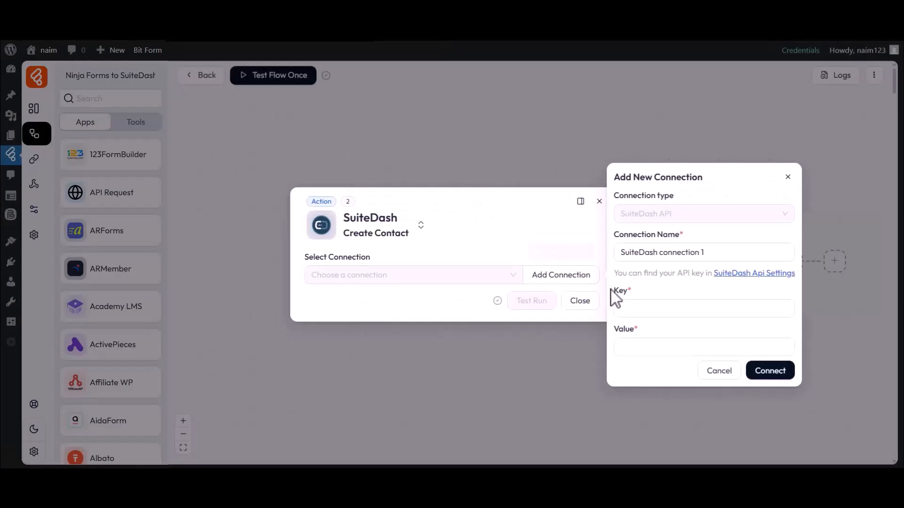
click(630, 295)
key(ctrl+v)
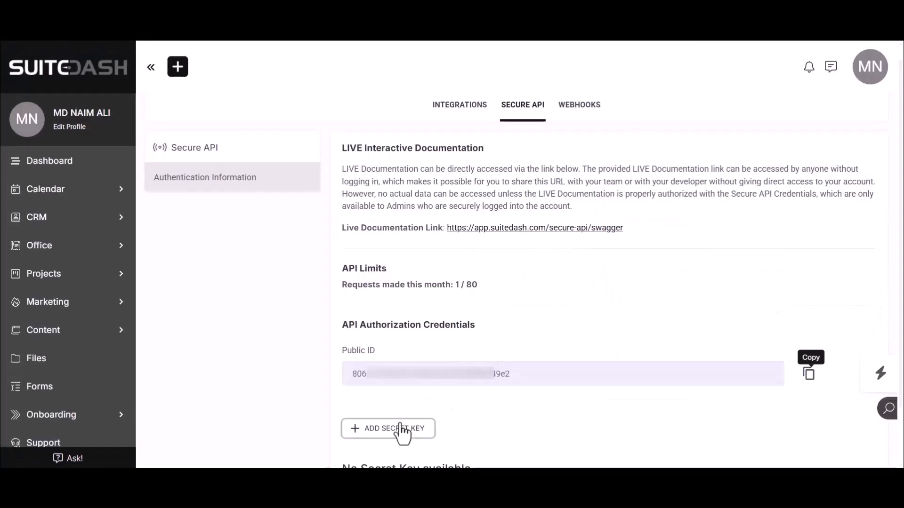
- Create a SuiteDash secret key named 'Bit Flows' and copy it
click(406, 428)
click(236, 134)
text(Bit Flows)
click(231, 224)
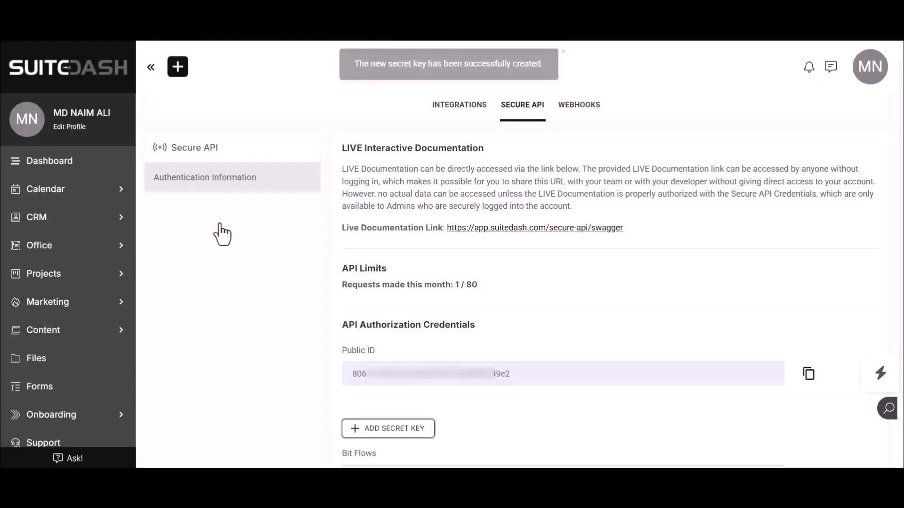
scroll(218, 232, down, 2)
drag(341, 375, 371, 378)
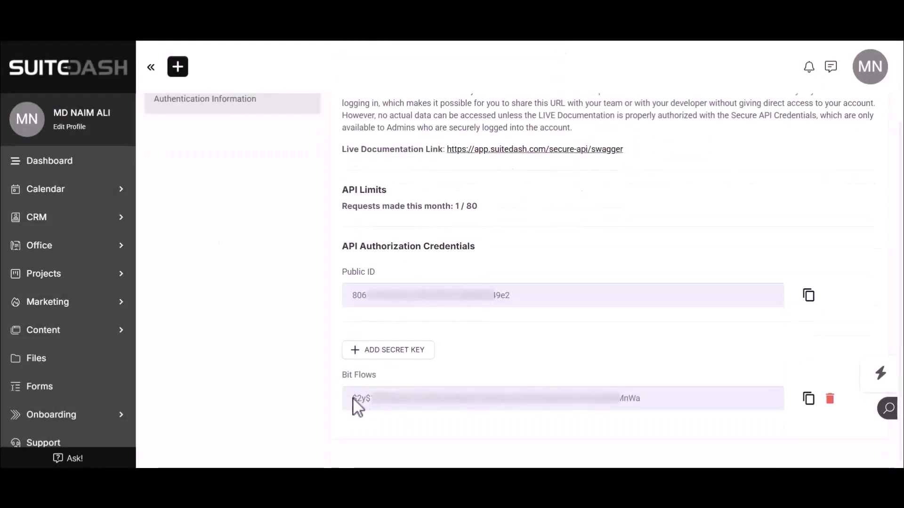
click(808, 401)
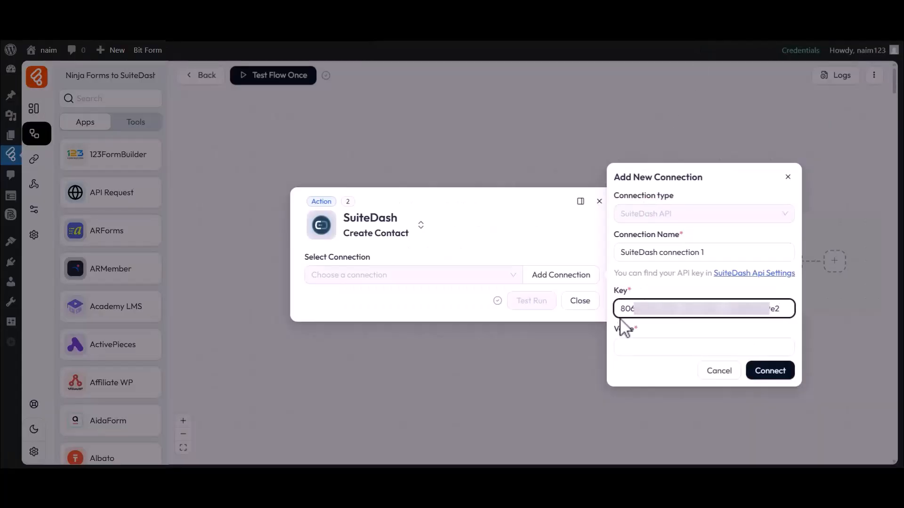
- Paste the secret key as the Value and connect to SuiteDash
double_click(629, 328)
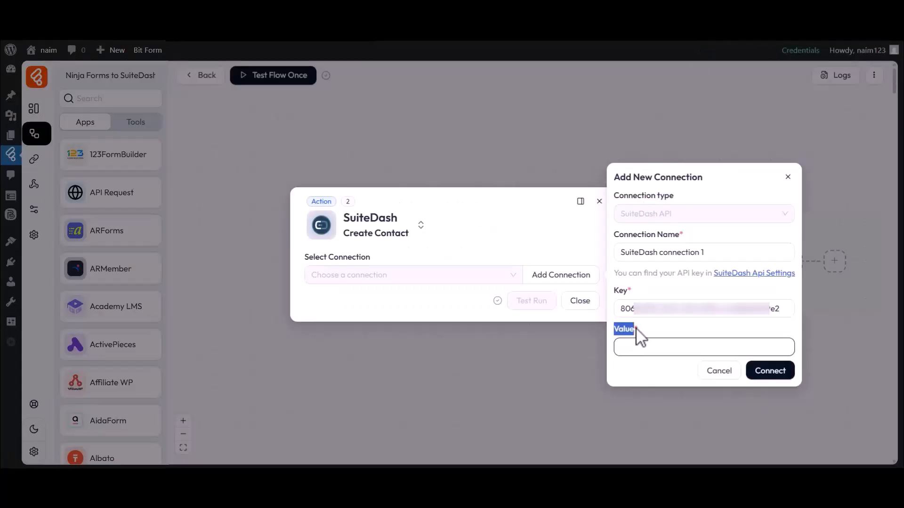
key(ctrl+v)
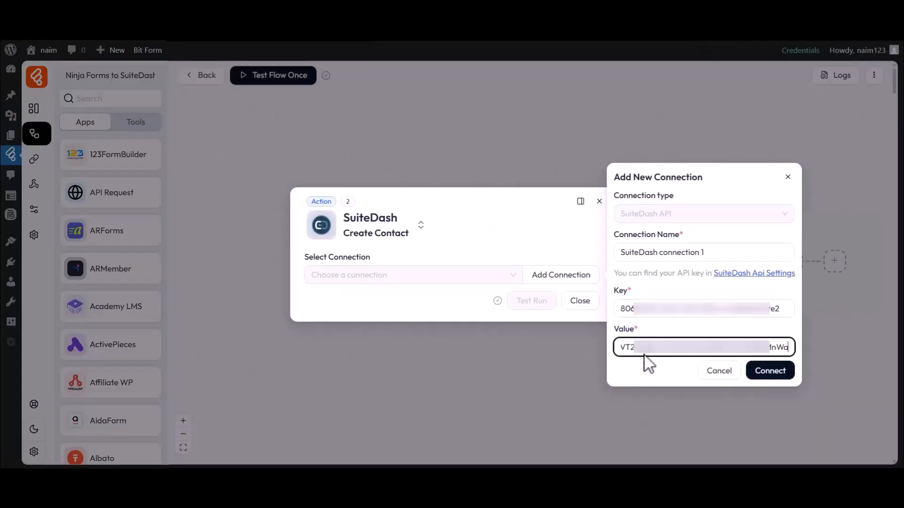
click(769, 374)
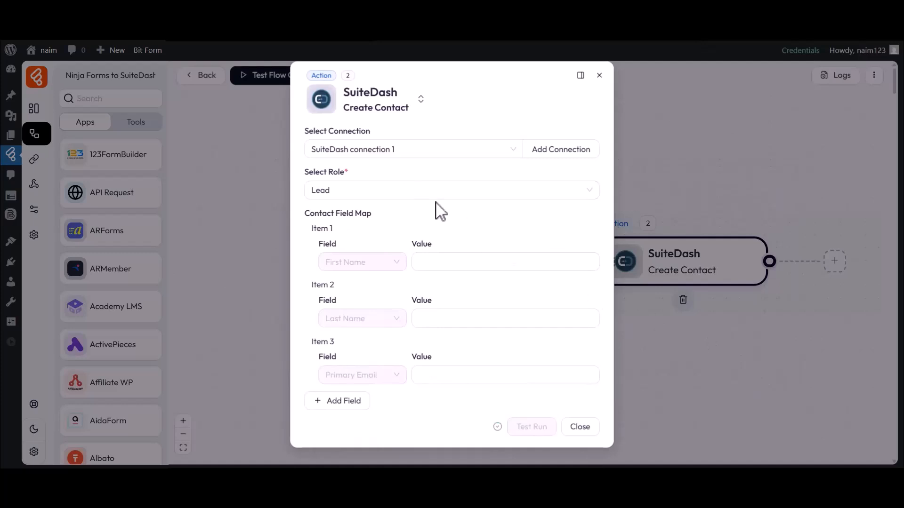
drag(305, 132, 321, 133)
click(369, 147)
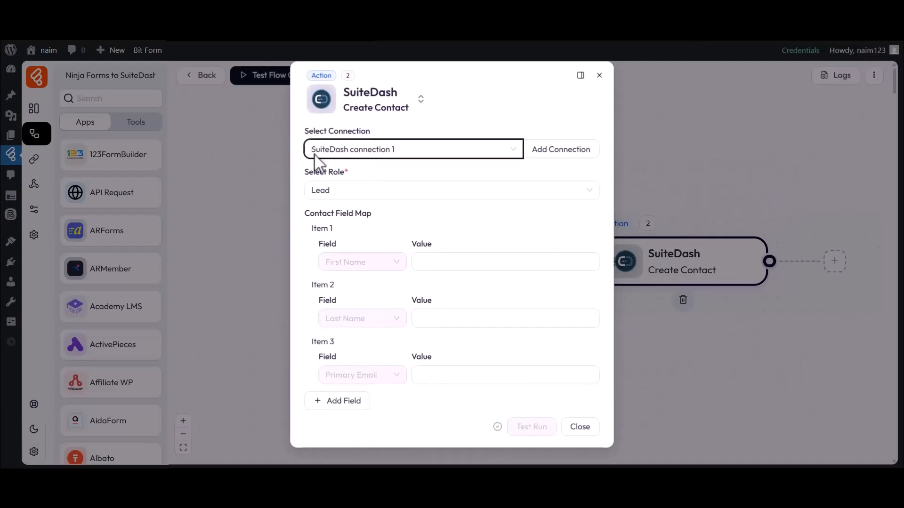
- Set the contact role to Lead and map first name, last name, email to fields 21, 22, 10
click(332, 190)
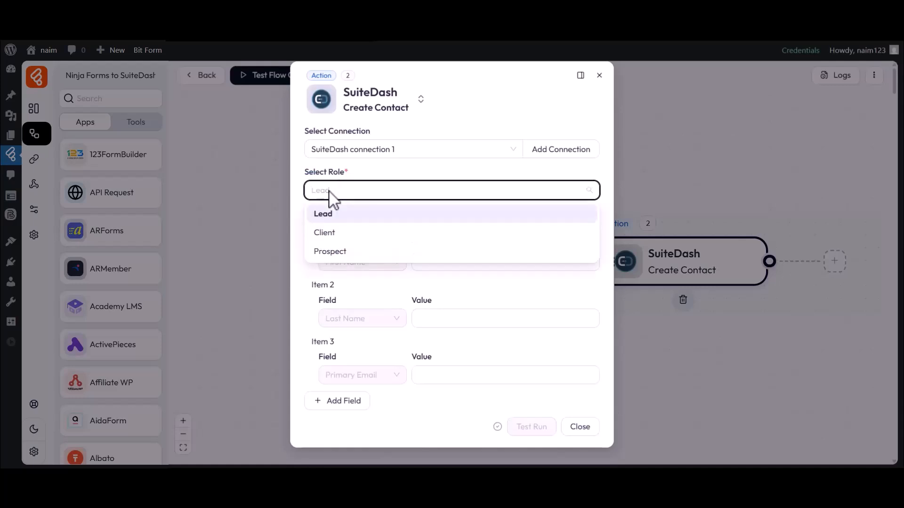
click(328, 215)
drag(306, 213, 372, 214)
click(467, 264)
click(650, 265)
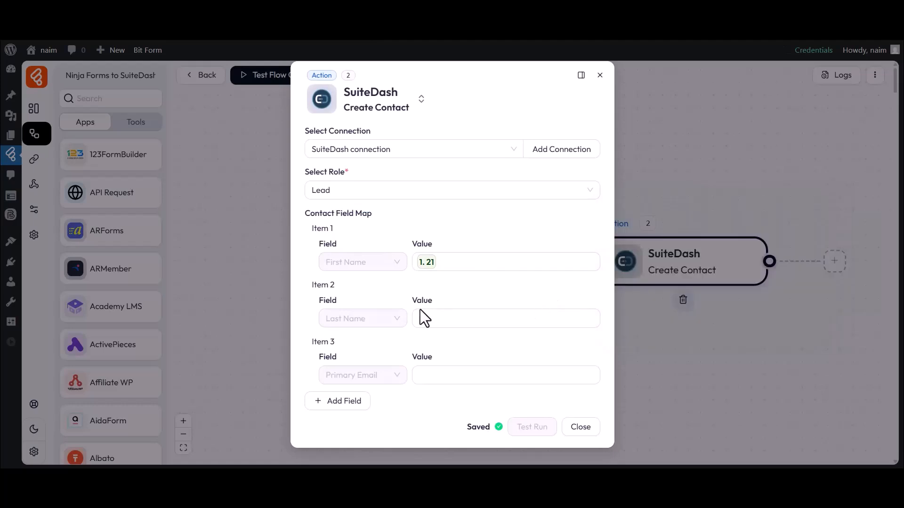
click(487, 319)
click(651, 338)
click(490, 377)
click(641, 408)
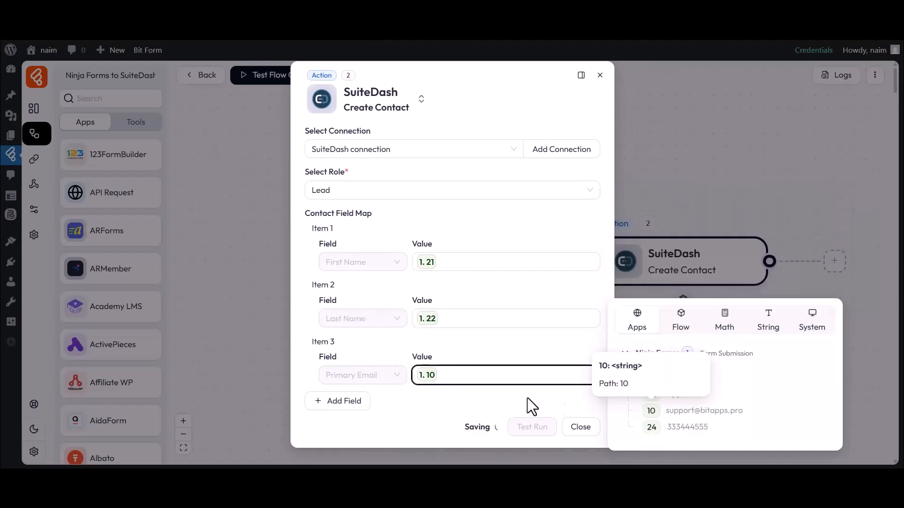
- Add a Primary Phone mapping to form field 24 and close the action settings
click(339, 403)
click(339, 412)
scroll(353, 349, down, 2)
click(346, 357)
click(496, 411)
click(641, 447)
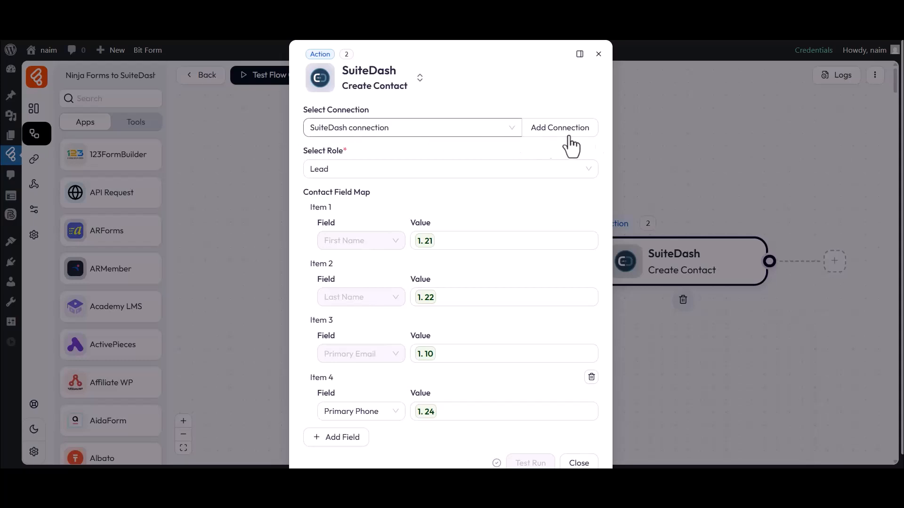
scroll(372, 381, down, 1)
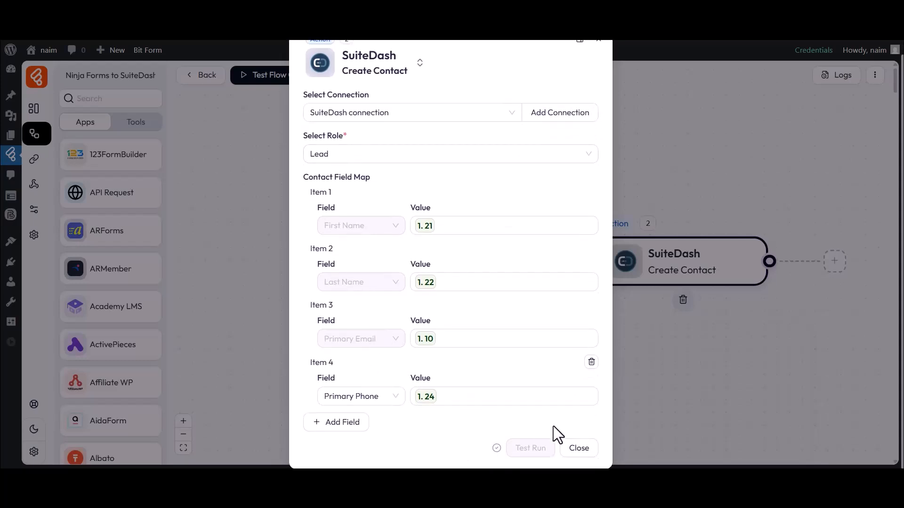
click(578, 448)
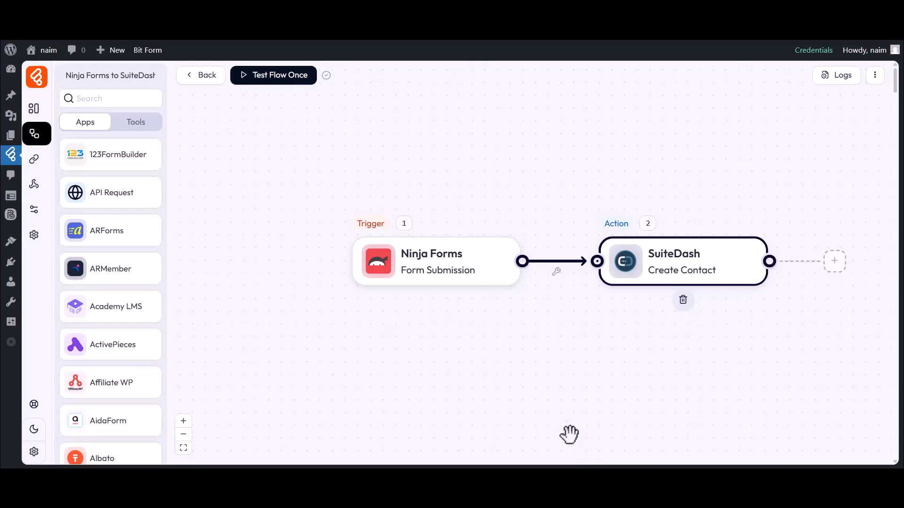
- Test the flow once by submitting the Ninja Form with a test name and e-mail
click(260, 79)
click(259, 105)
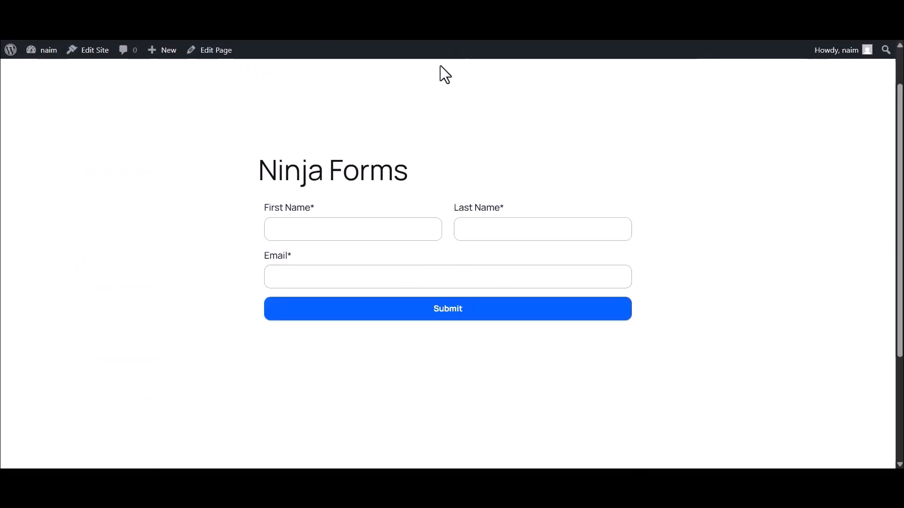
click(311, 229)
text(Bit)
click(476, 230)
text(Apps)
click(411, 277)
click(442, 308)
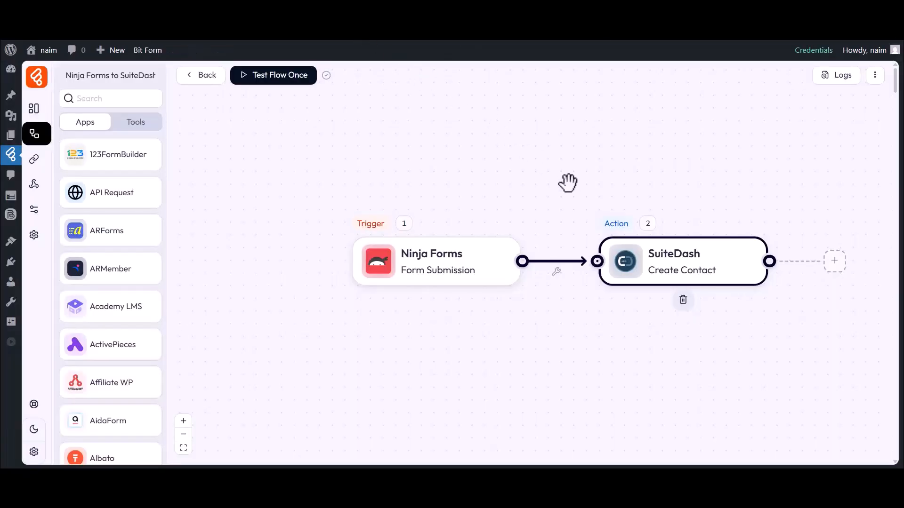
click(834, 75)
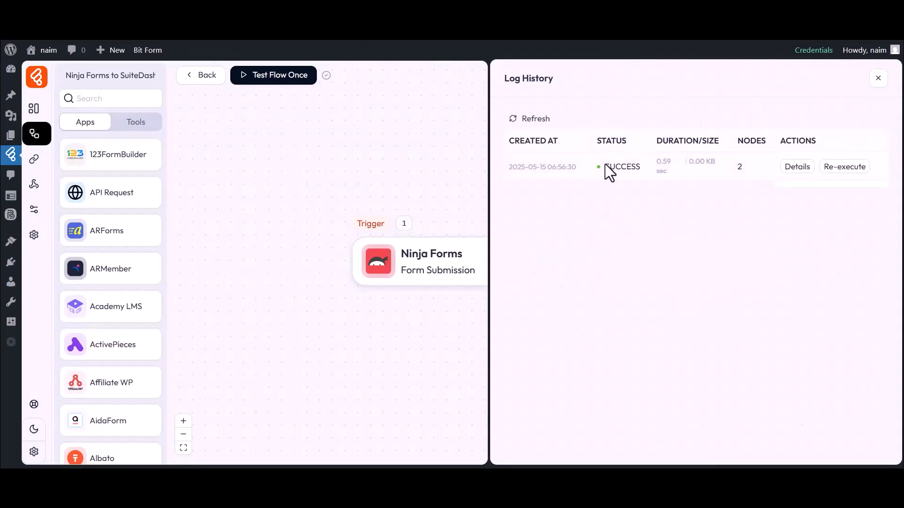
click(796, 166)
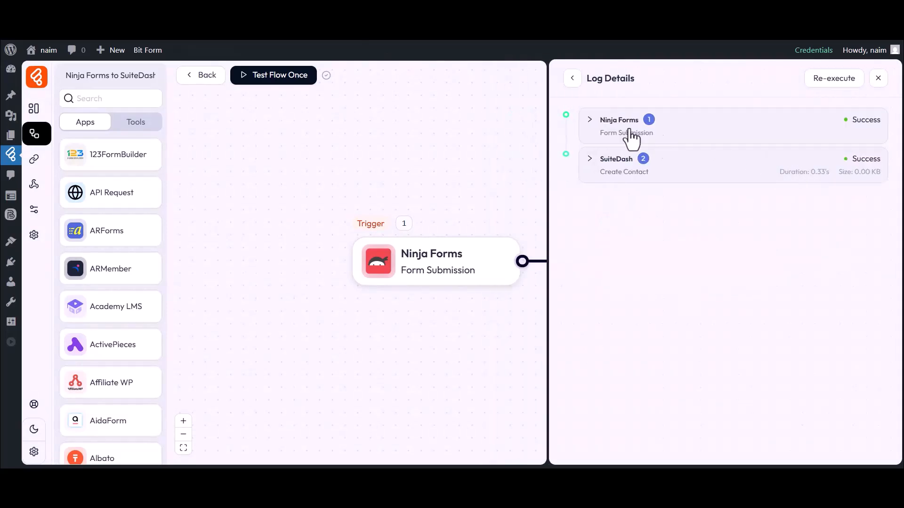
click(613, 171)
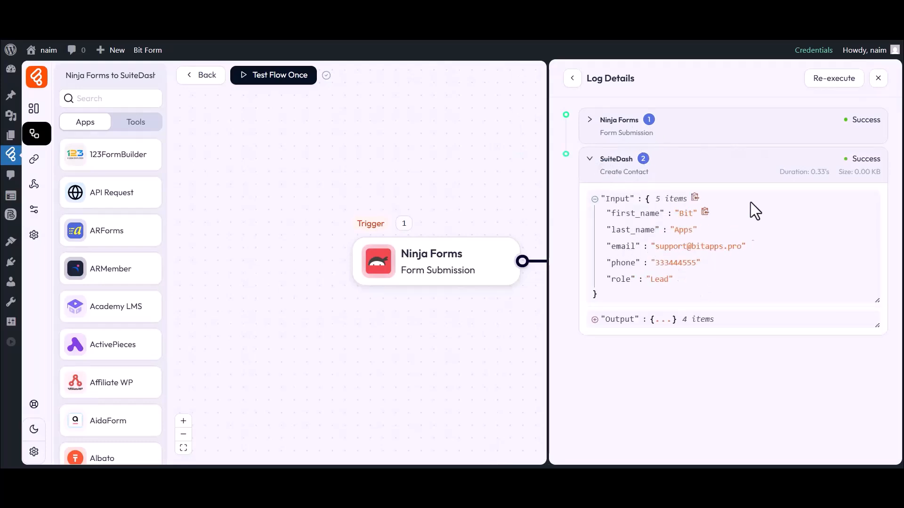
click(878, 79)
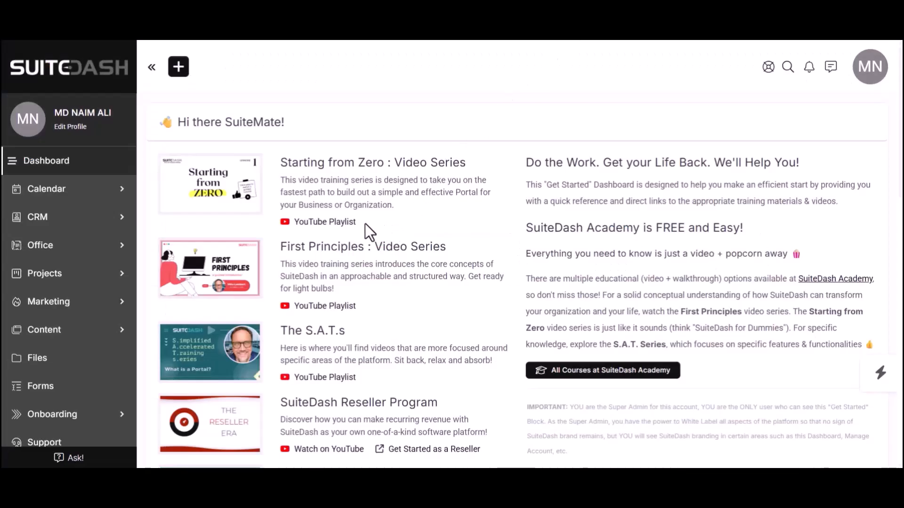
- Open CRM > Contacts in SuiteDash to find the new Lead contact
click(40, 217)
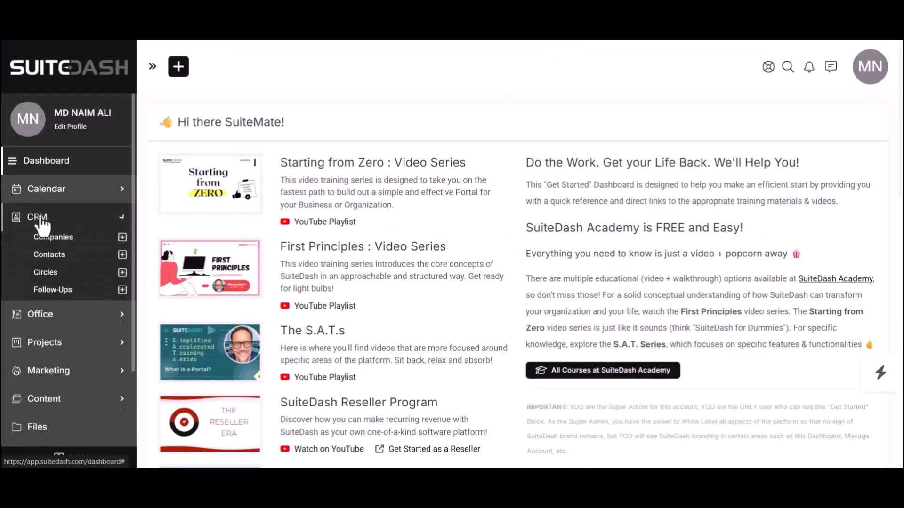
click(51, 256)
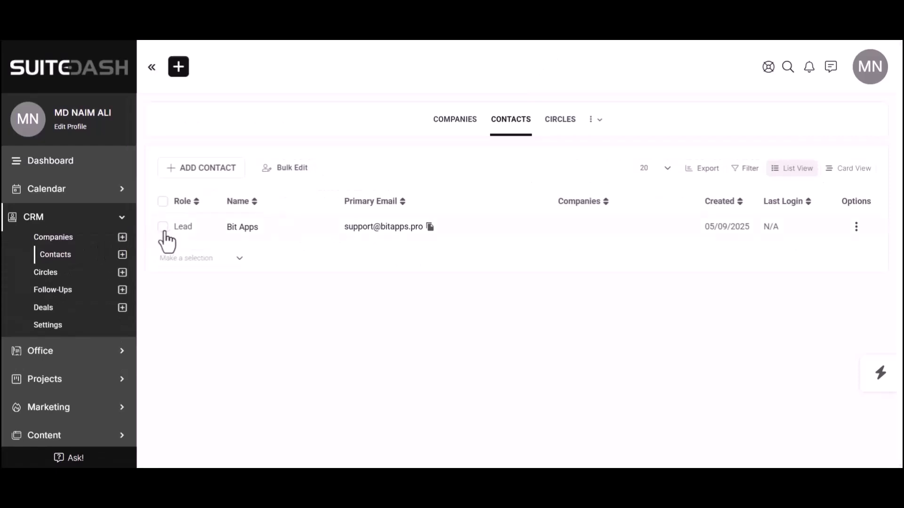